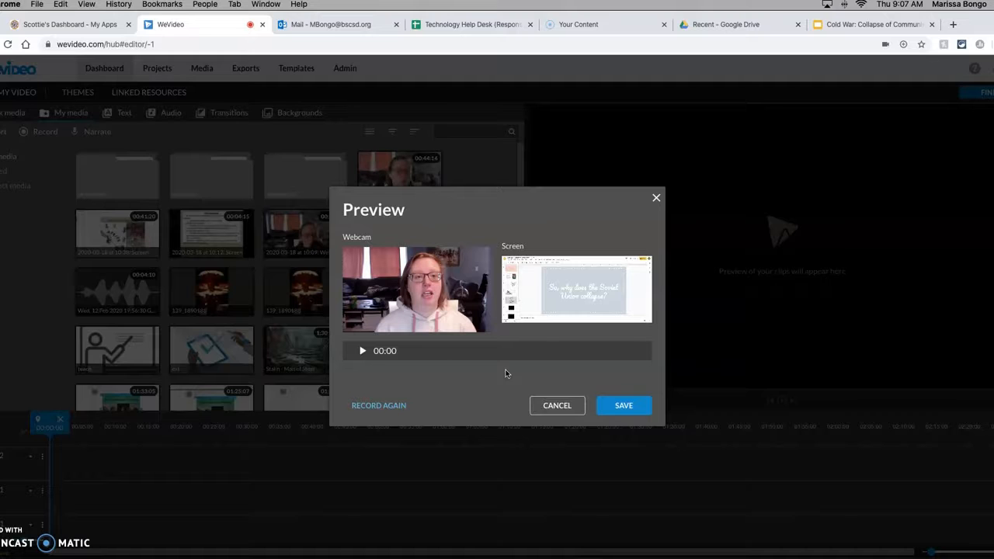
Step: Save the new webcam and screen recording to the media library and select the webcam clip
click(627, 407)
click(386, 384)
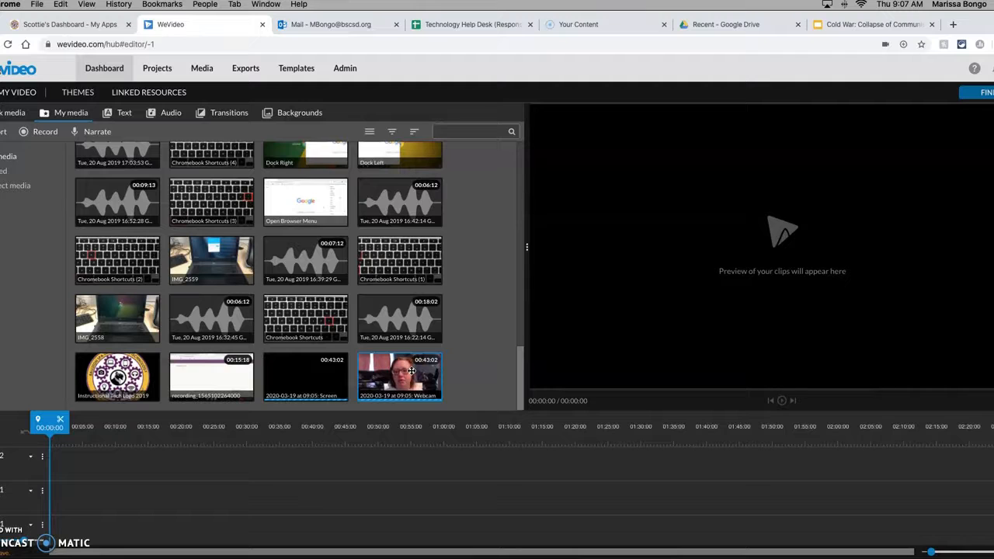
click(299, 374)
click(299, 370)
drag(299, 369, 111, 482)
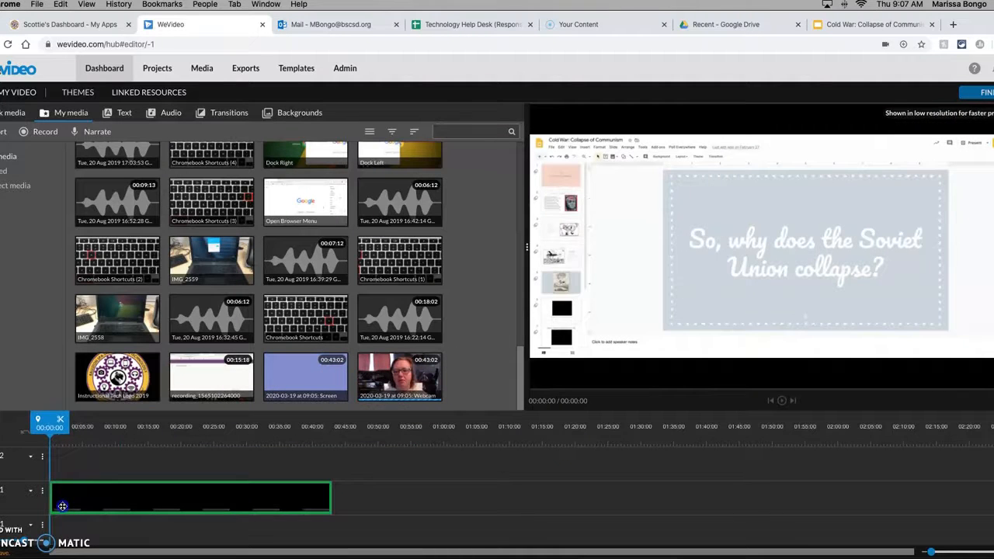
drag(62, 506, 62, 506)
click(279, 399)
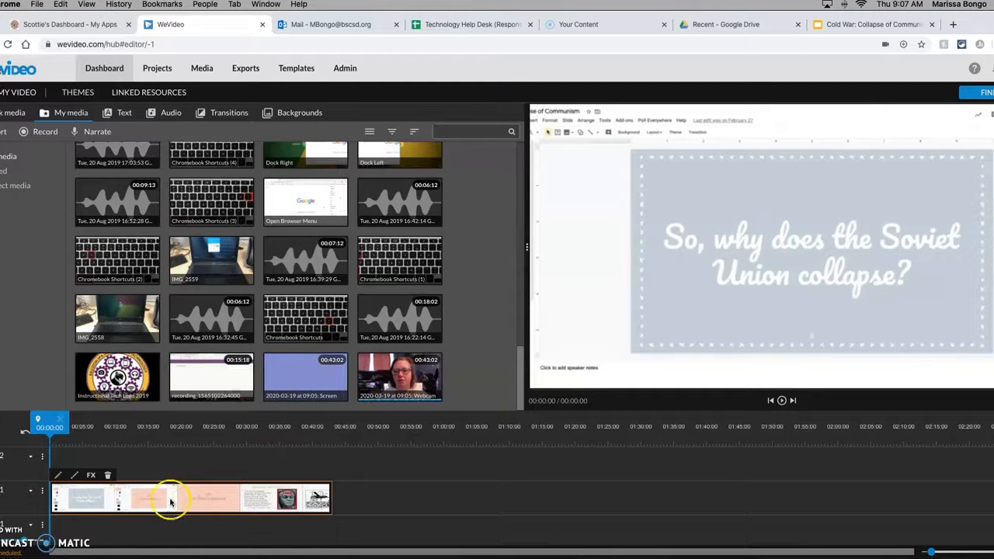
click(108, 475)
Step: Preview the 2020-03-19 screen recording and place it at the start of the first video track
click(277, 351)
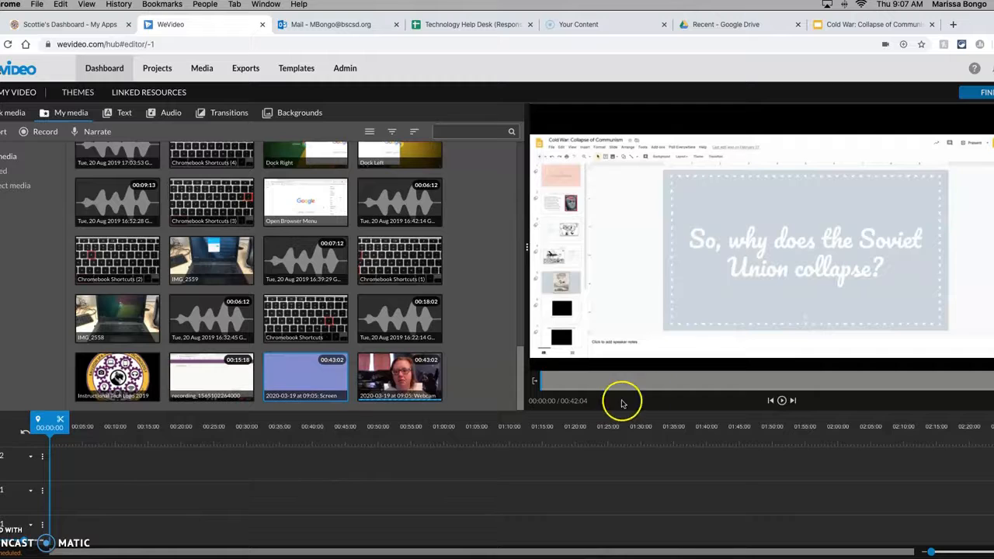
click(781, 400)
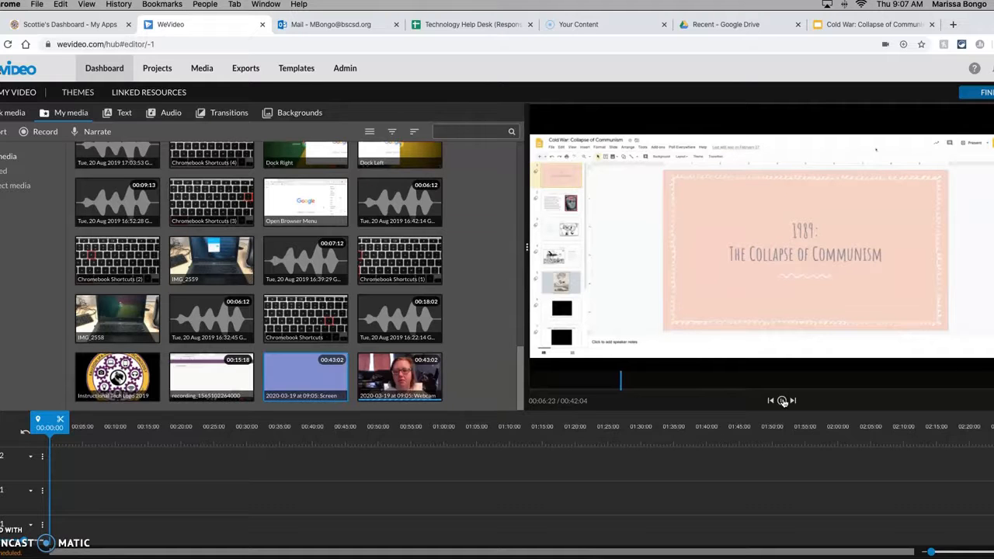
click(720, 395)
click(281, 362)
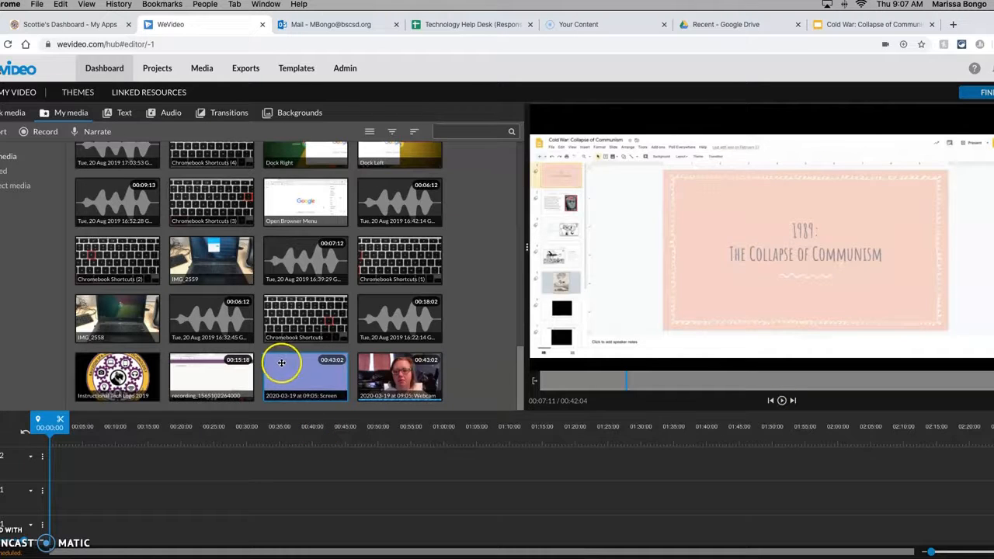
drag(282, 363, 56, 510)
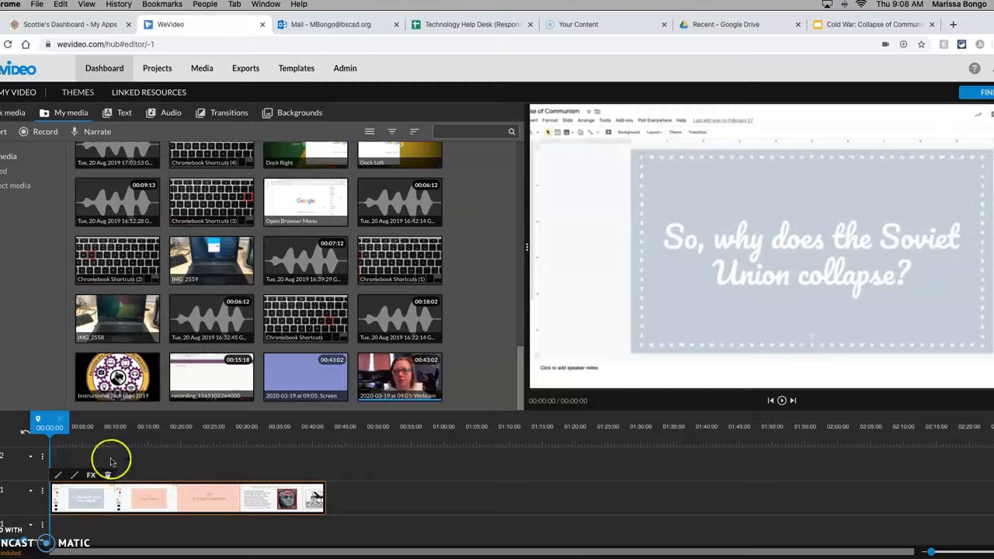
Step: Place the 2020-03-19 webcam recording at the start of the second video track, above the screen recording
click(393, 384)
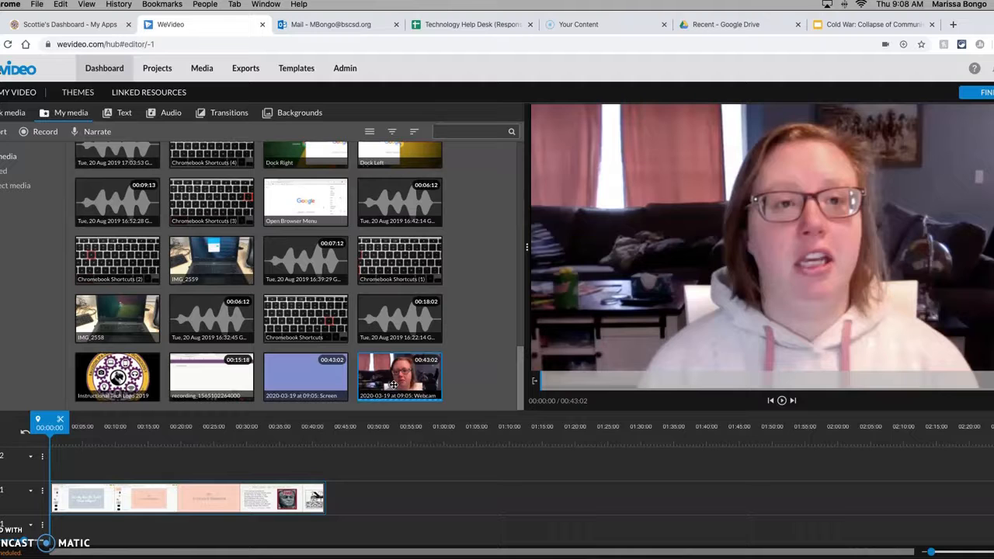
click(390, 376)
drag(391, 381, 58, 463)
click(11, 456)
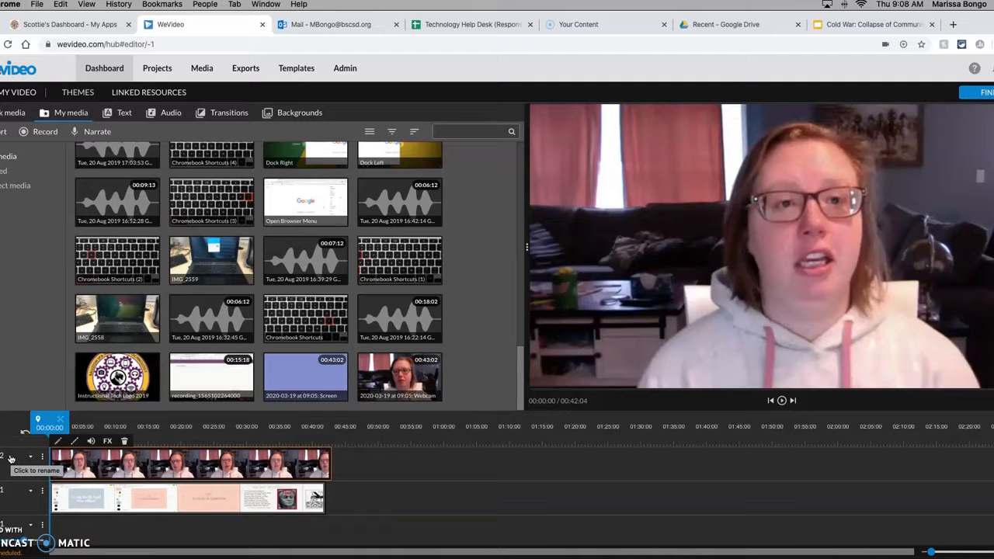
Step: Open the webcam clip on the second video track for editing
click(144, 462)
click(204, 462)
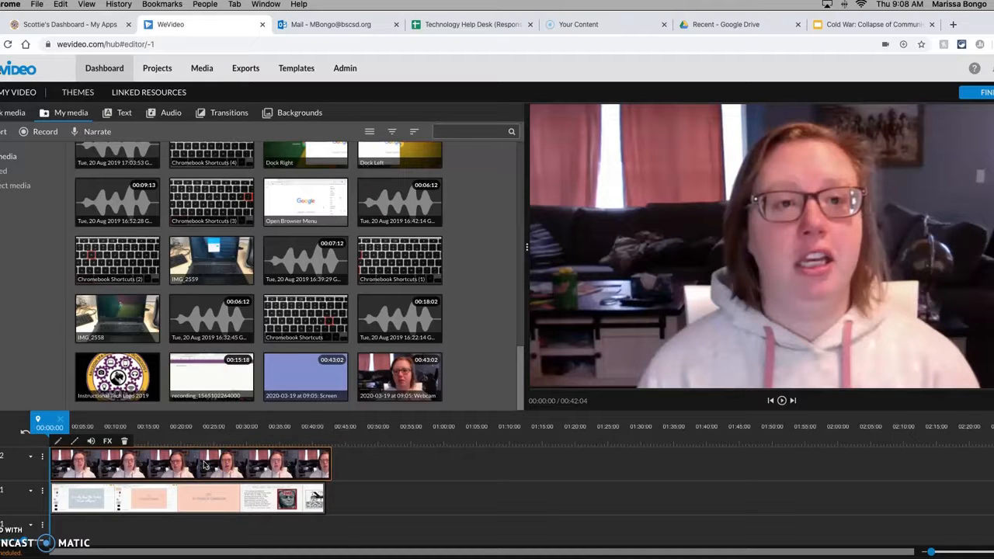
click(184, 464)
double_click(163, 464)
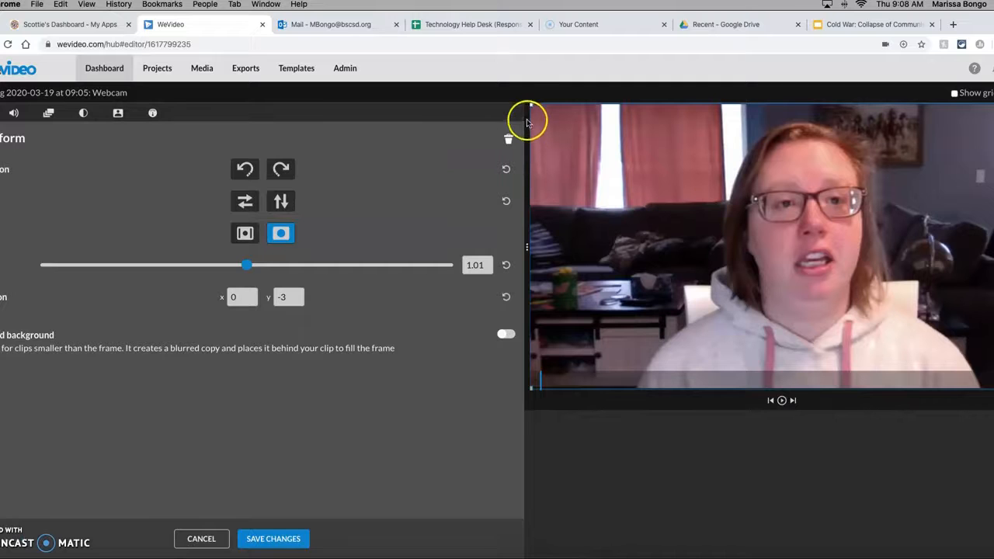
Step: Try out the webcam clip's size, position, rotation and fit options, ending with it filling the frame
drag(532, 105, 700, 212)
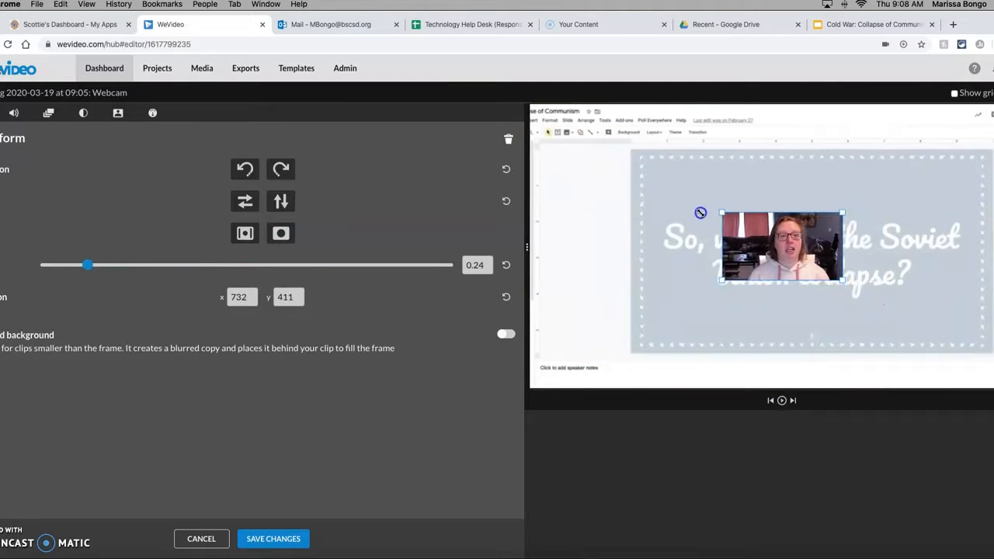
drag(752, 248, 933, 351)
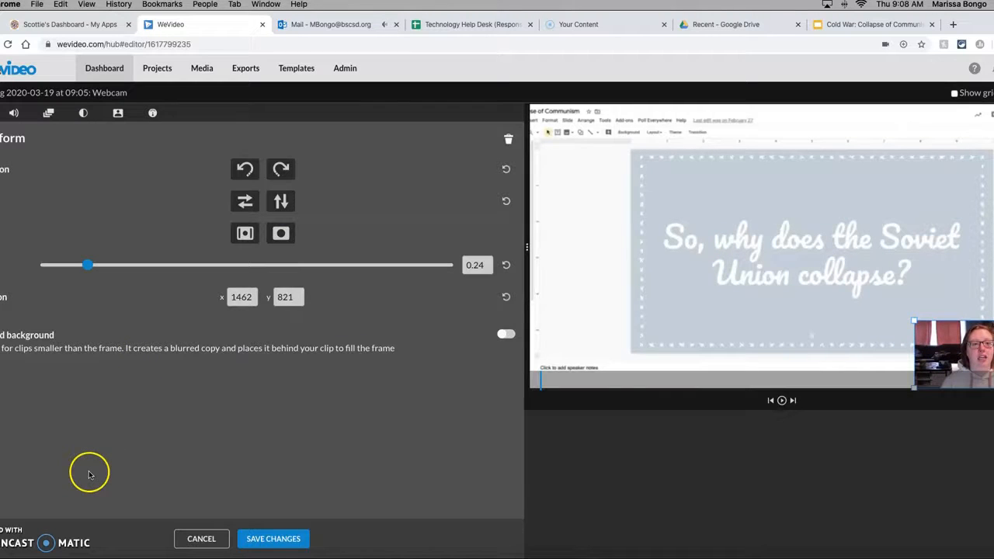
click(245, 169)
click(244, 169)
click(244, 168)
click(244, 169)
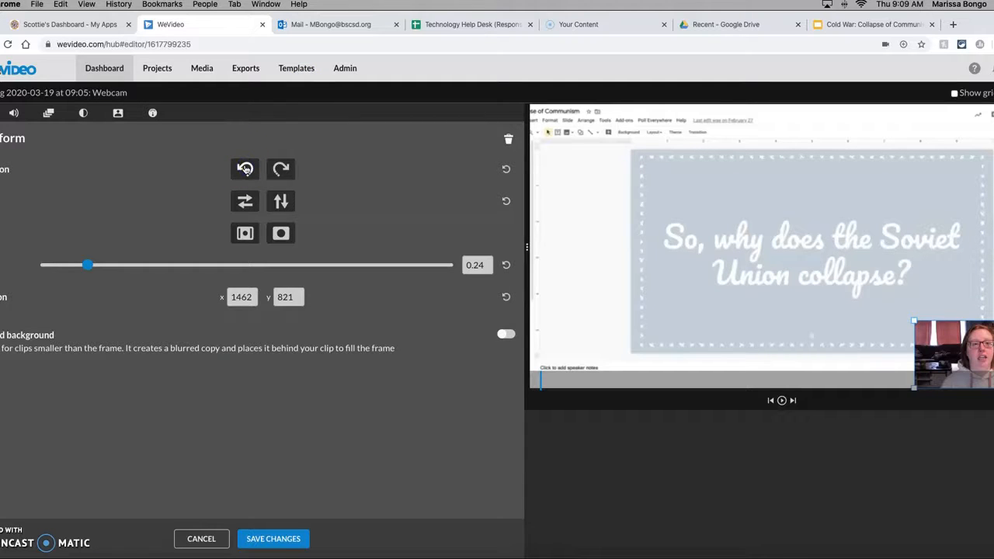
click(244, 233)
click(281, 233)
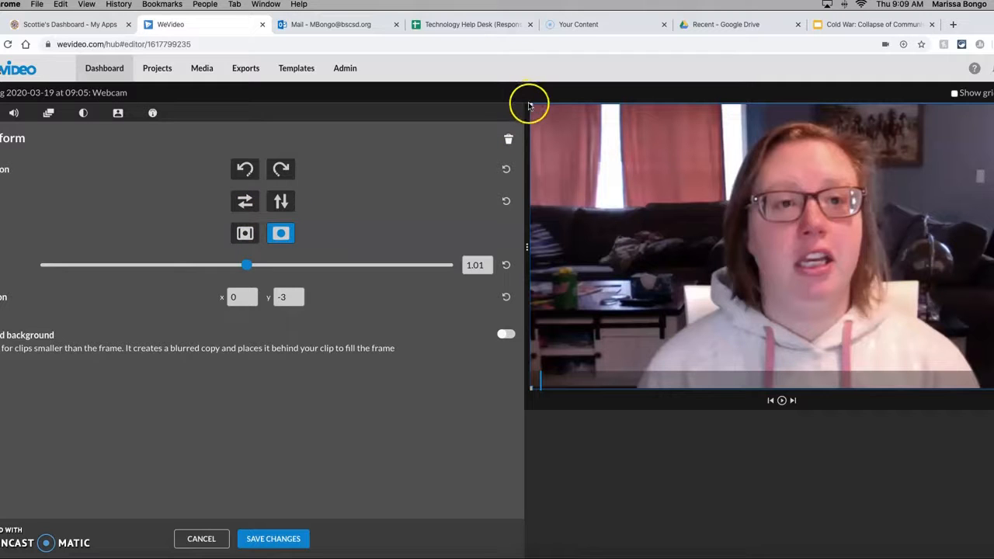
Step: Scale the webcam clip to 0.24 in the frame's lower-right corner at about x 1473, y 832, save it and preview the video
drag(531, 107, 697, 212)
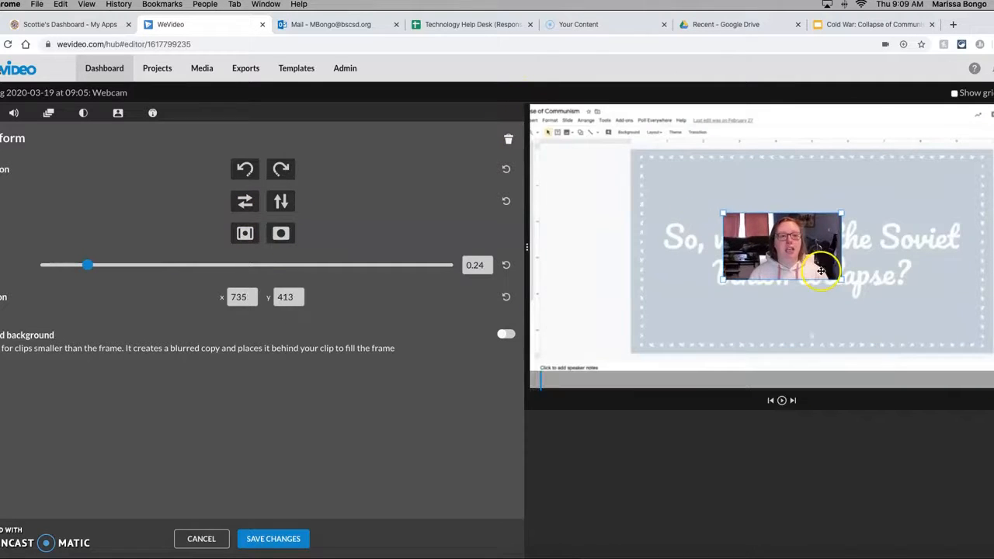
drag(778, 257, 970, 368)
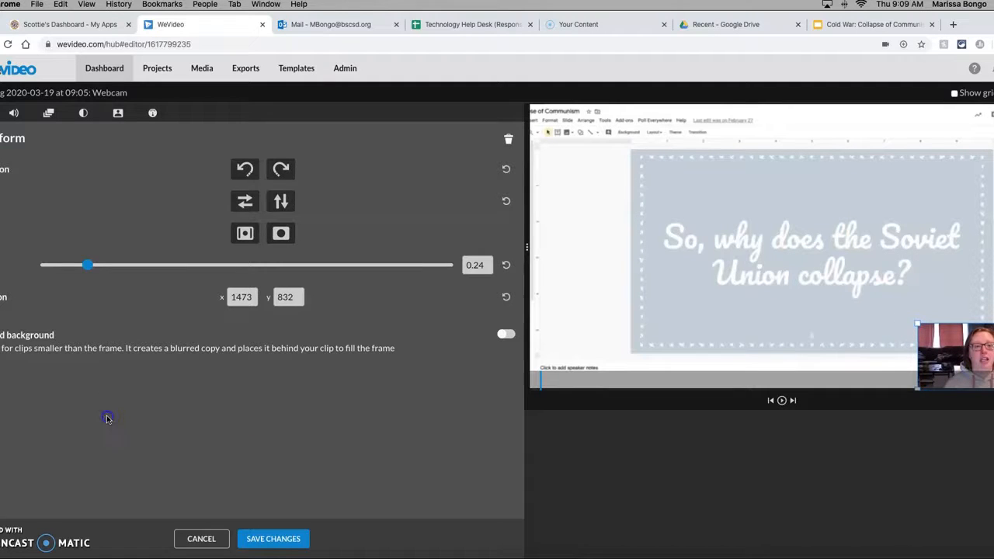
click(269, 539)
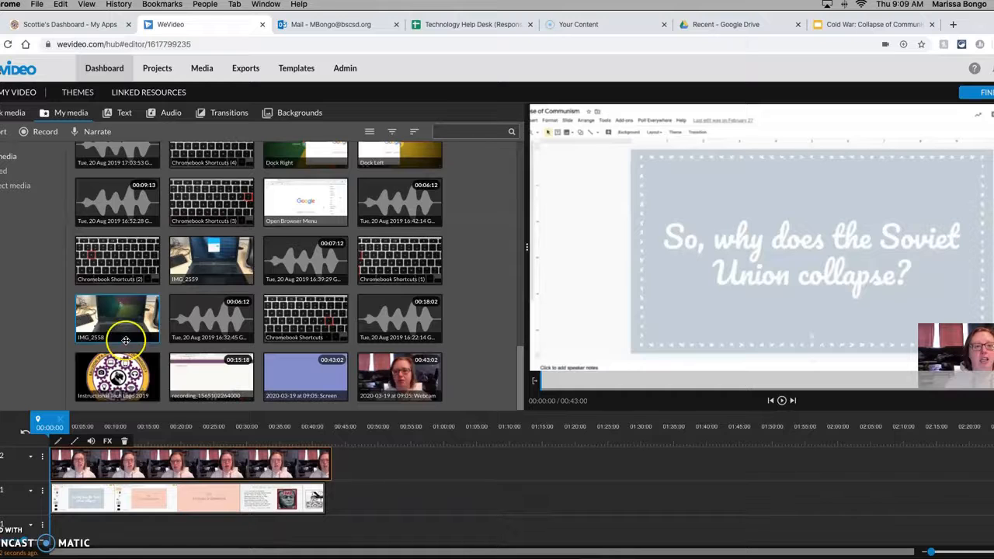
click(781, 400)
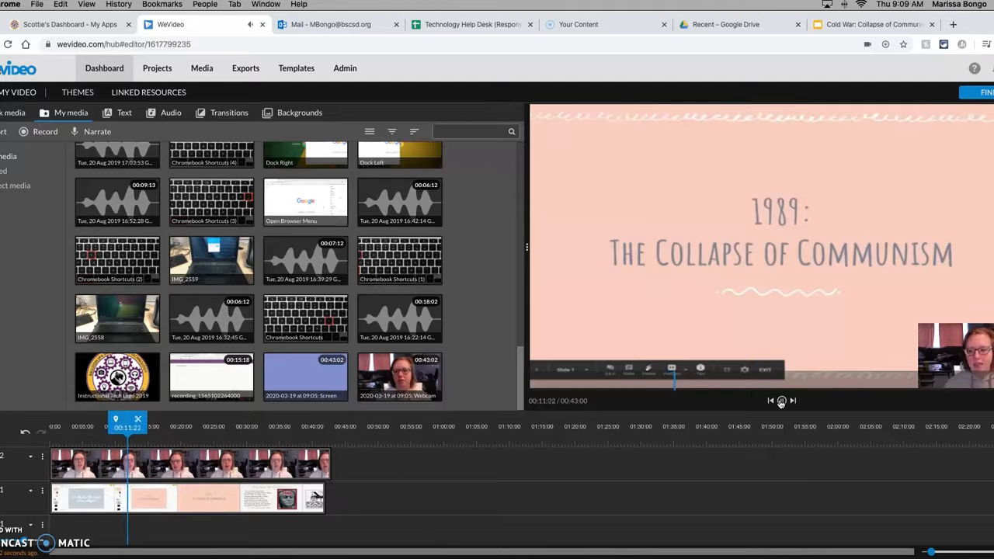
click(403, 504)
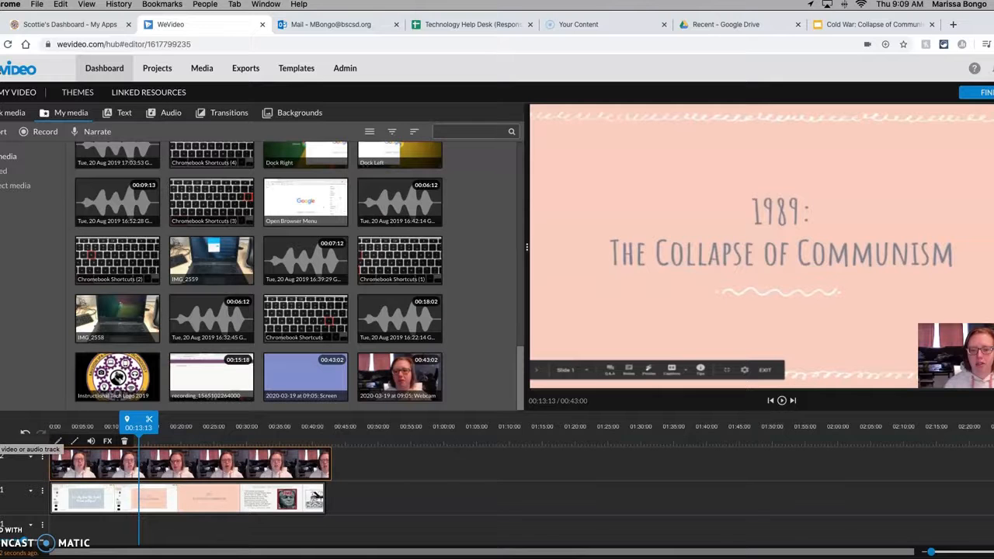
Step: Add a video track named Video 3 and place the Basic text title at its start
click(25, 433)
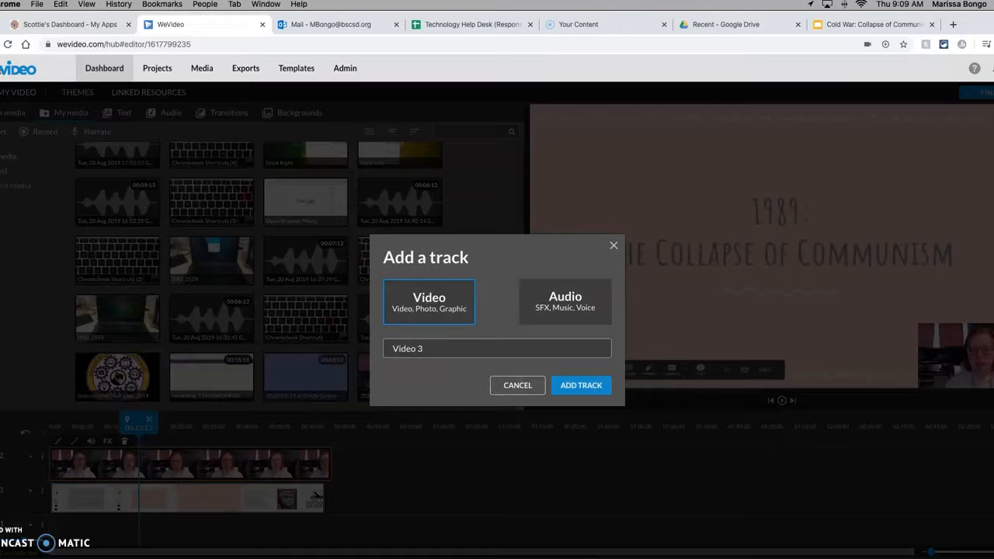
click(580, 385)
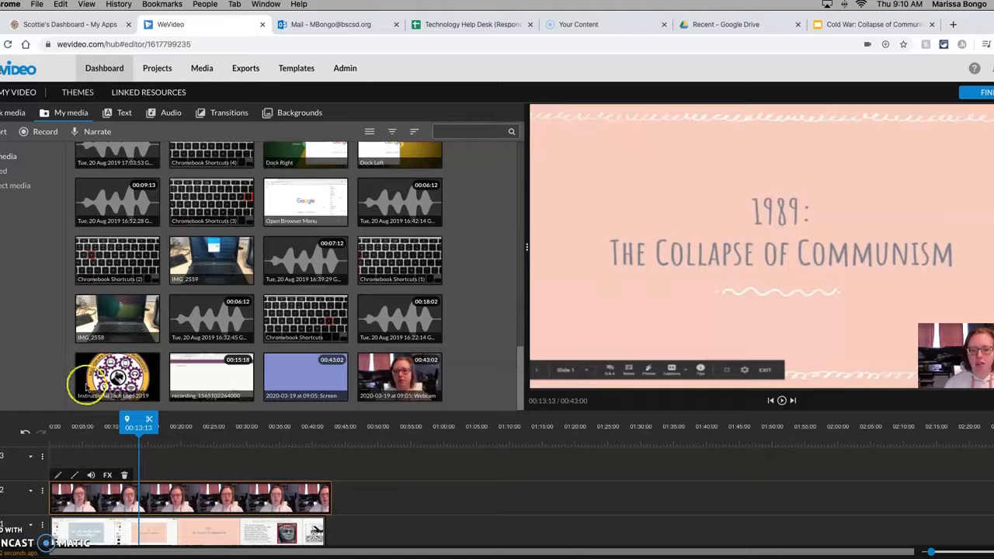
click(120, 114)
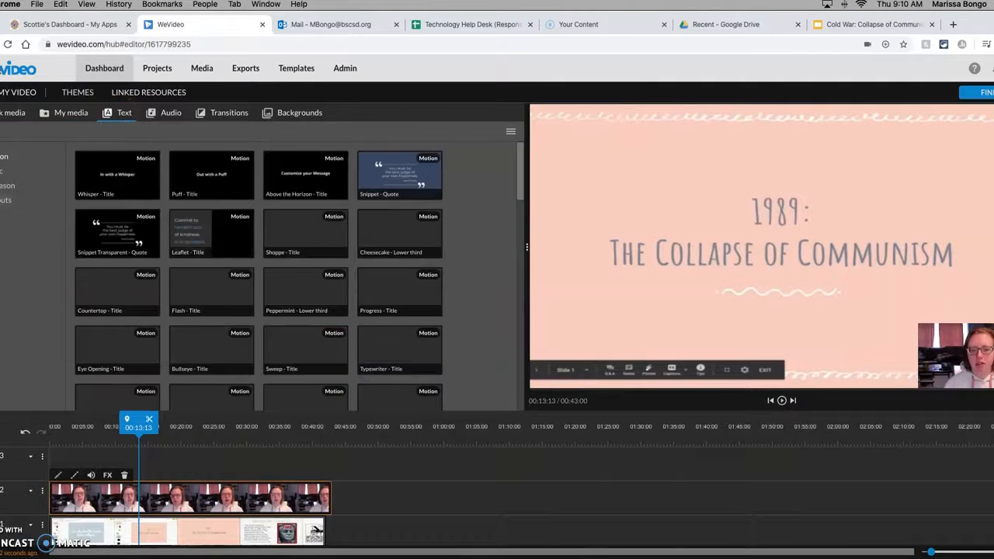
click(103, 174)
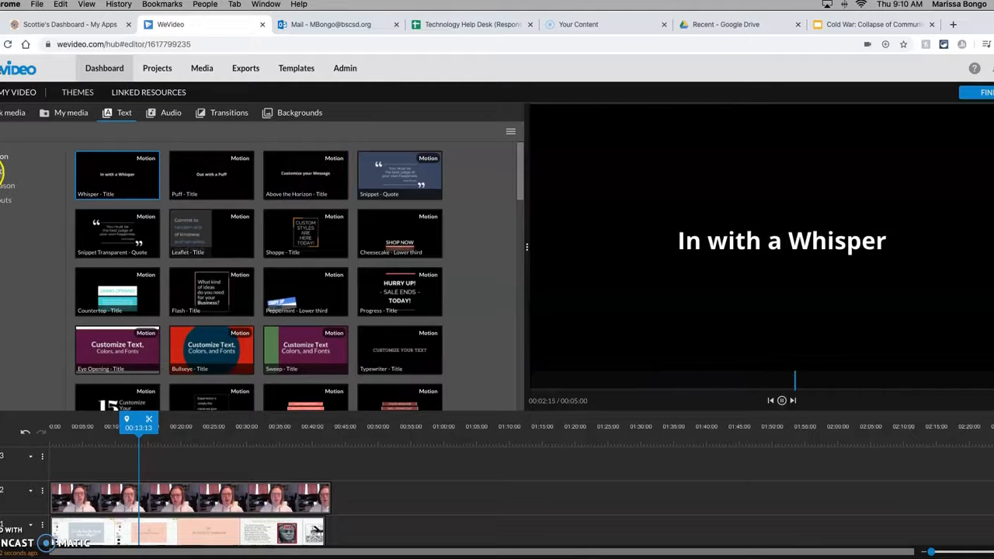
click(3, 172)
click(145, 178)
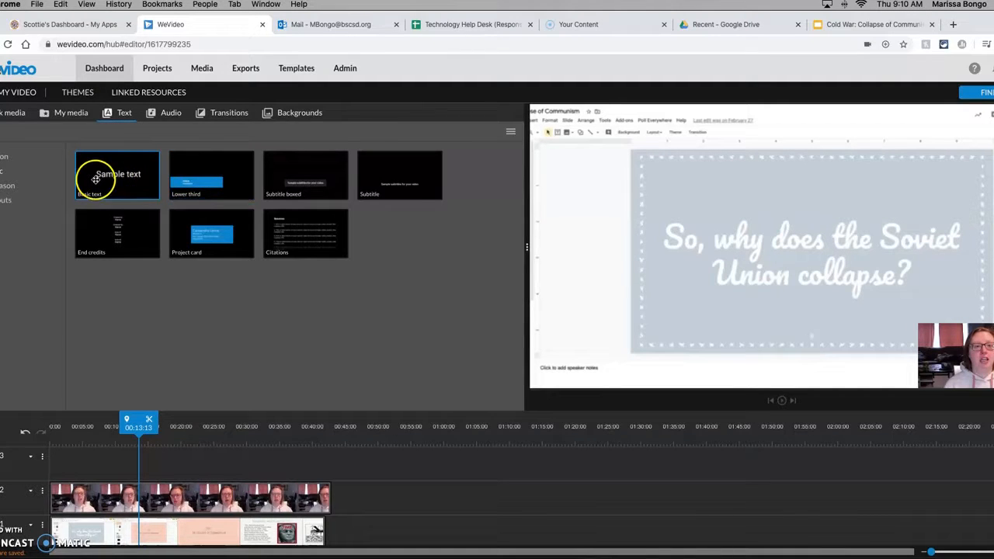
drag(94, 178, 62, 460)
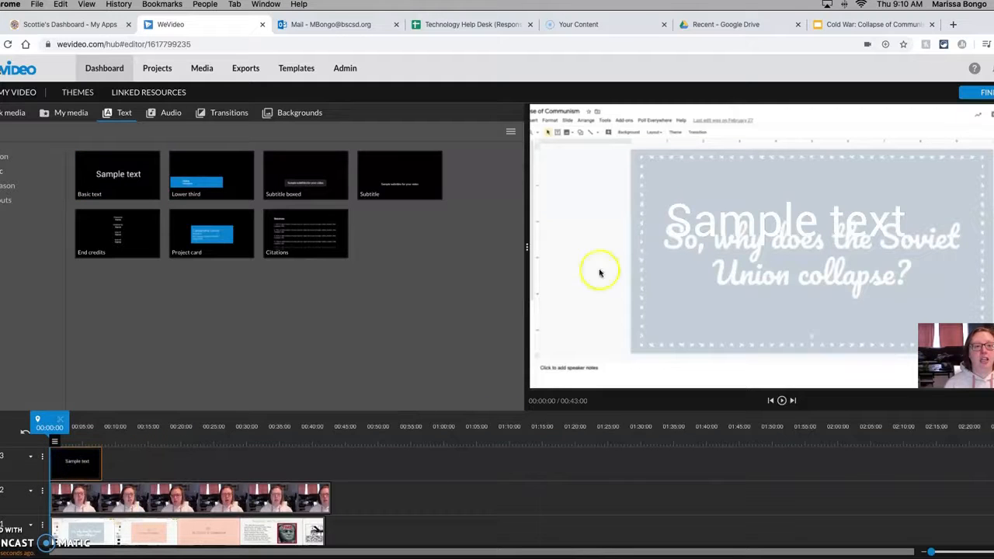
Step: Change the title's wording to "Here are your notes" and colour the text black
double_click(70, 465)
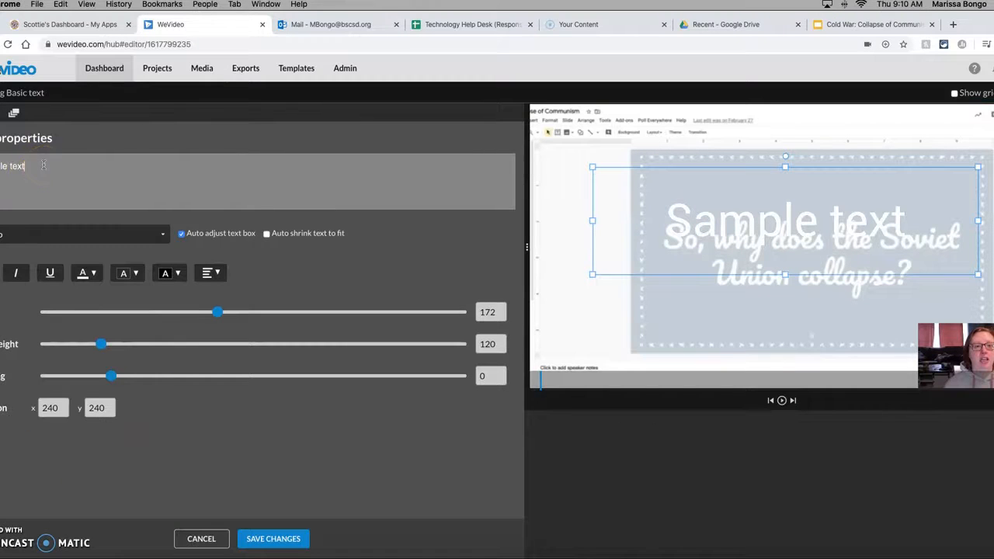
key(BackSpace)
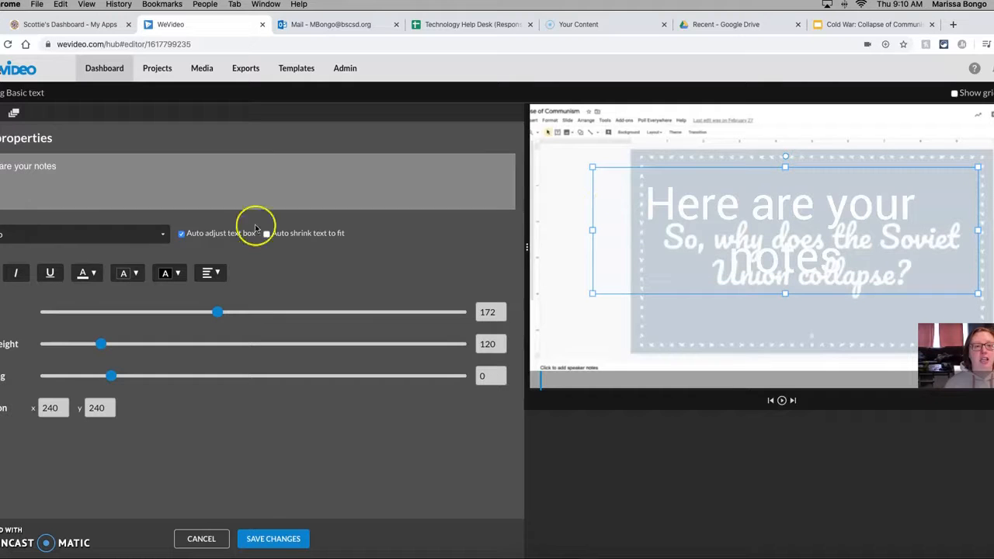
click(89, 278)
click(85, 289)
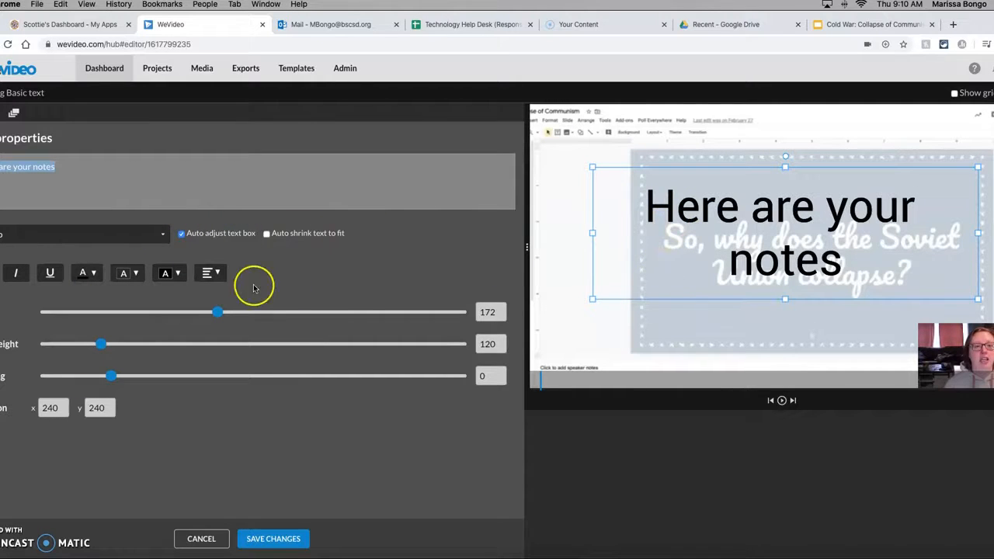
Step: Set the title's font size to 80, shorten its box, move it to about x 391, y 157 and save the changes
drag(218, 312, 117, 315)
drag(718, 171, 730, 107)
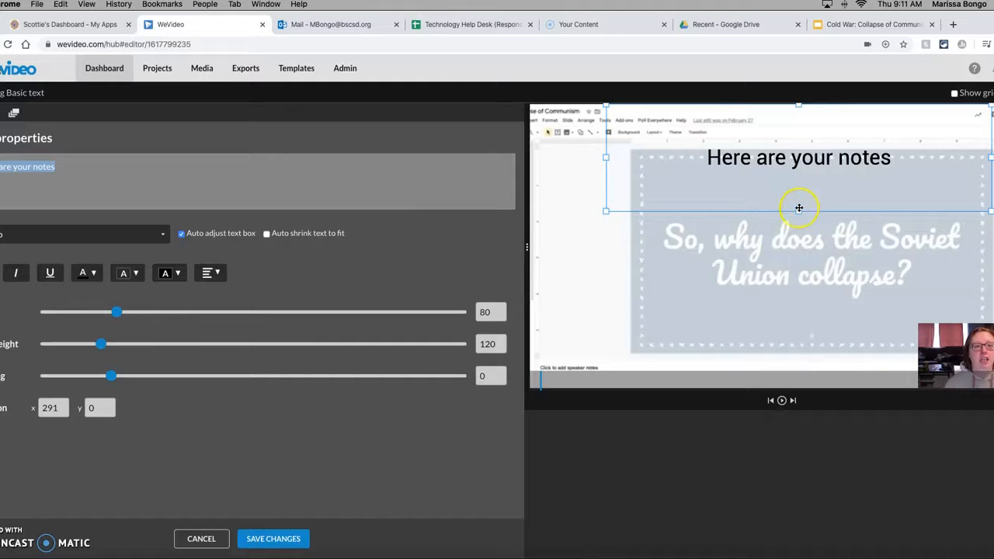
drag(798, 211, 798, 174)
drag(757, 108, 784, 148)
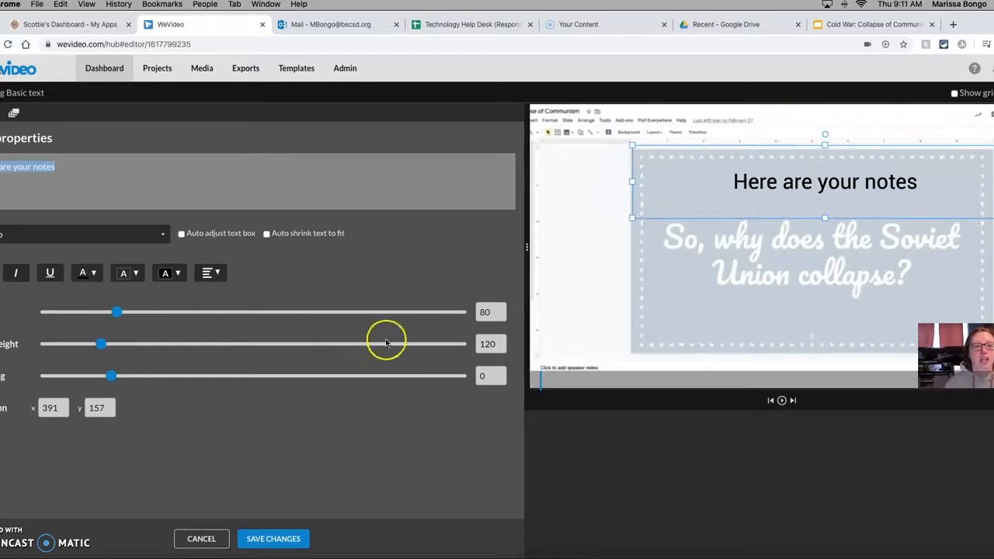
click(246, 542)
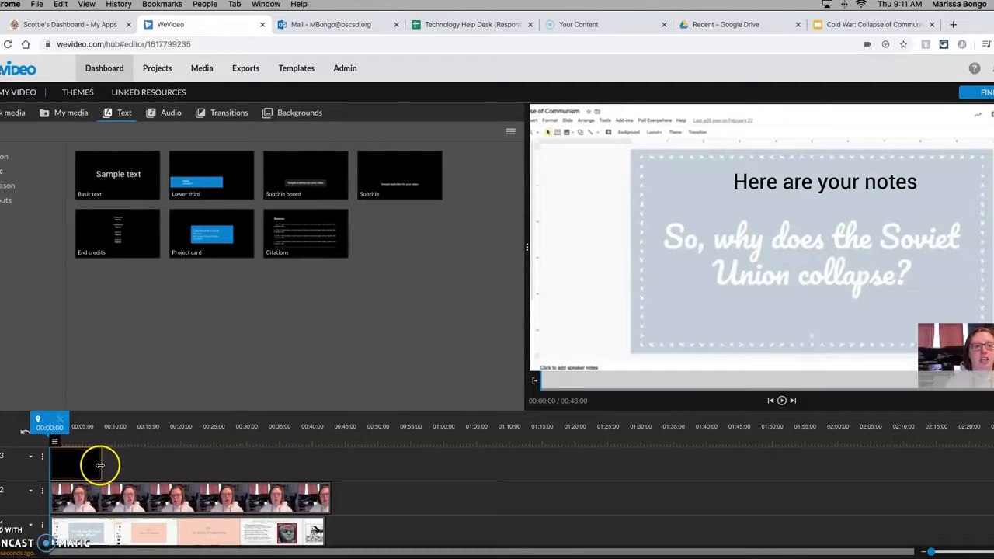
Step: Extend the title clip on the third track to about 25 seconds and check the frame at about 16 seconds
drag(99, 464, 213, 464)
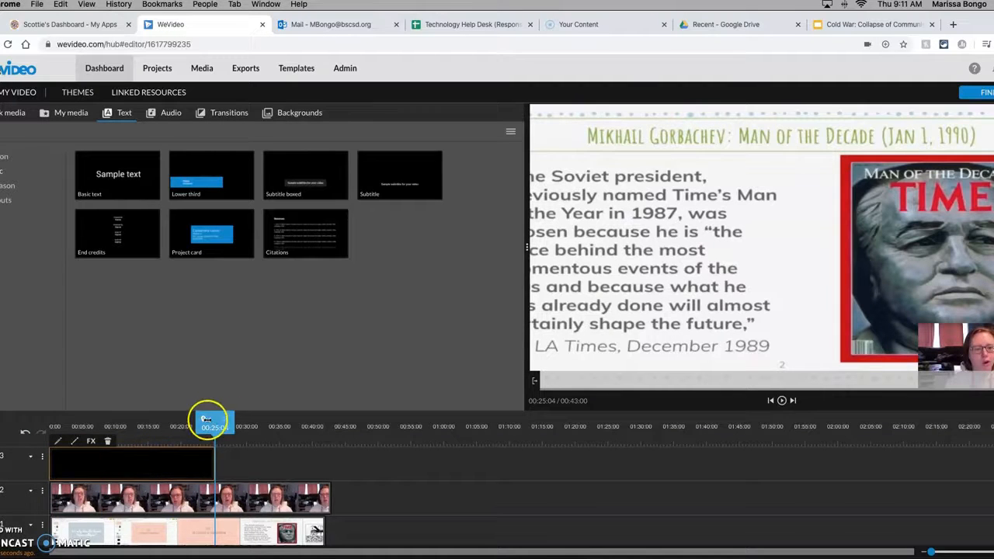
drag(213, 420, 151, 426)
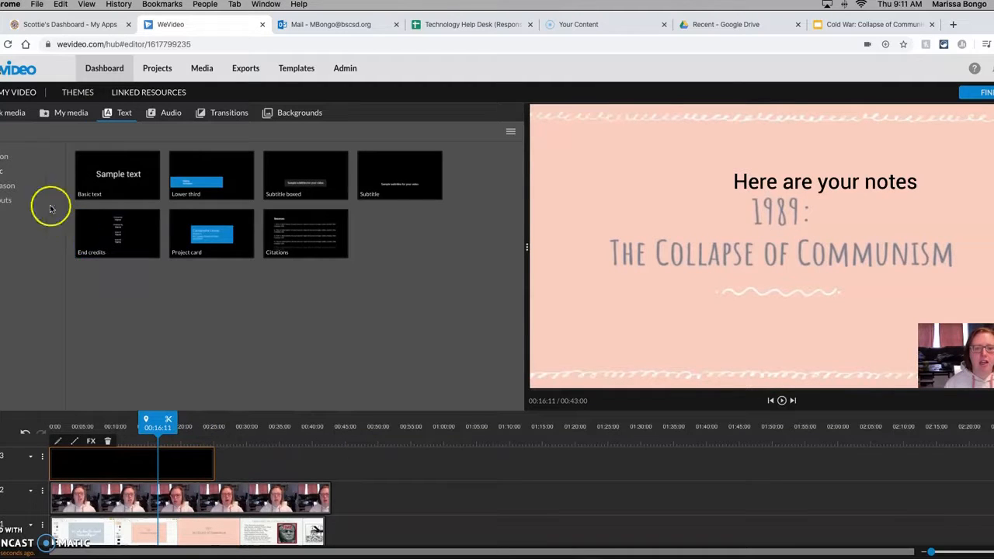
Step: Place the Arrow callout on the third track at 00:35:00, over the political cartoon near the end of the video
click(4, 199)
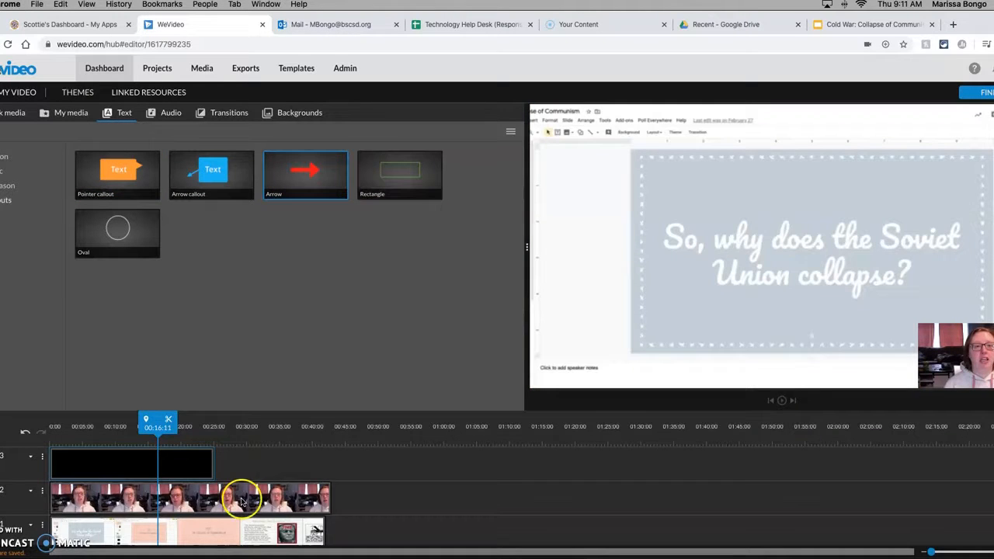
click(303, 534)
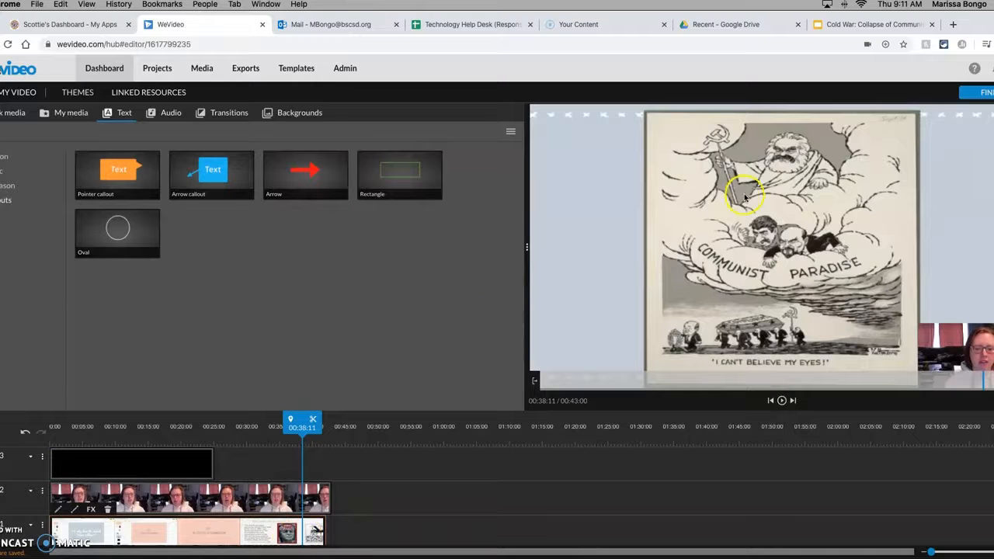
drag(296, 187, 295, 468)
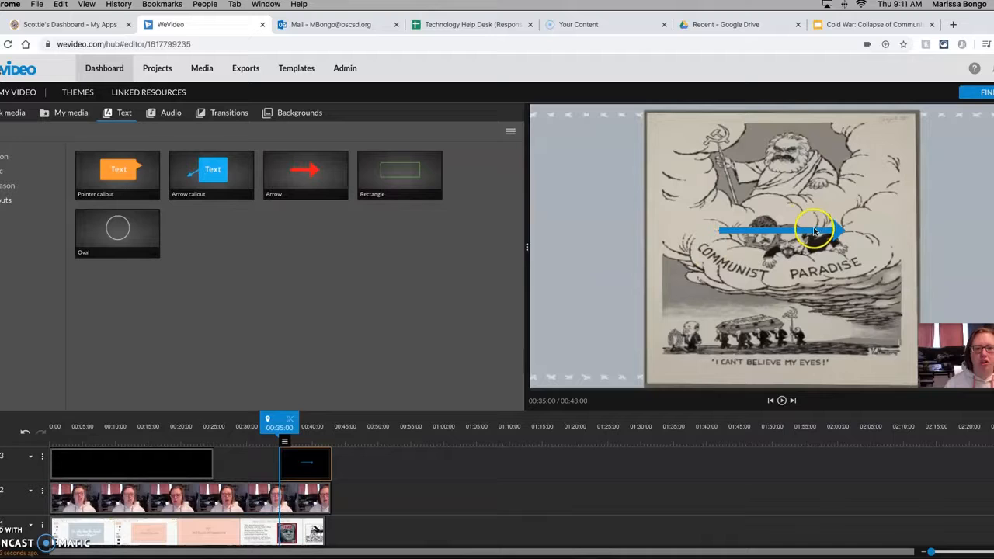
Step: Move the arrow to about x 382, y 171 so it points at the bearded figure, colour it red and save the changes
double_click(303, 466)
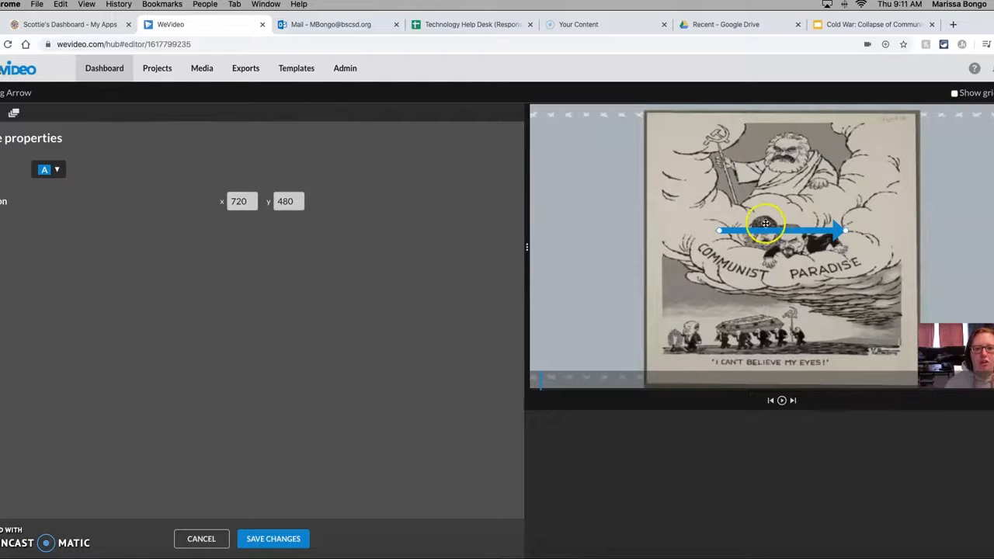
drag(757, 229, 666, 149)
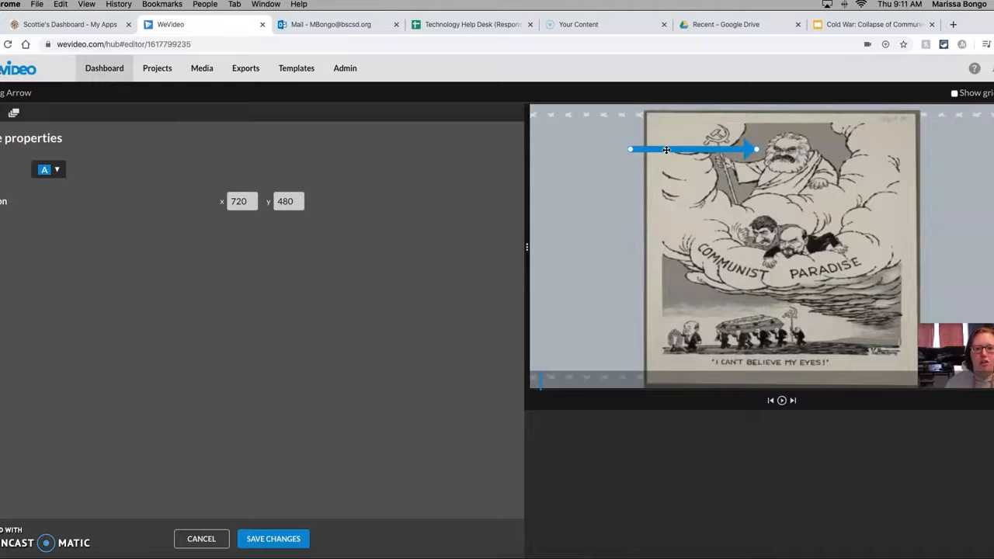
click(46, 169)
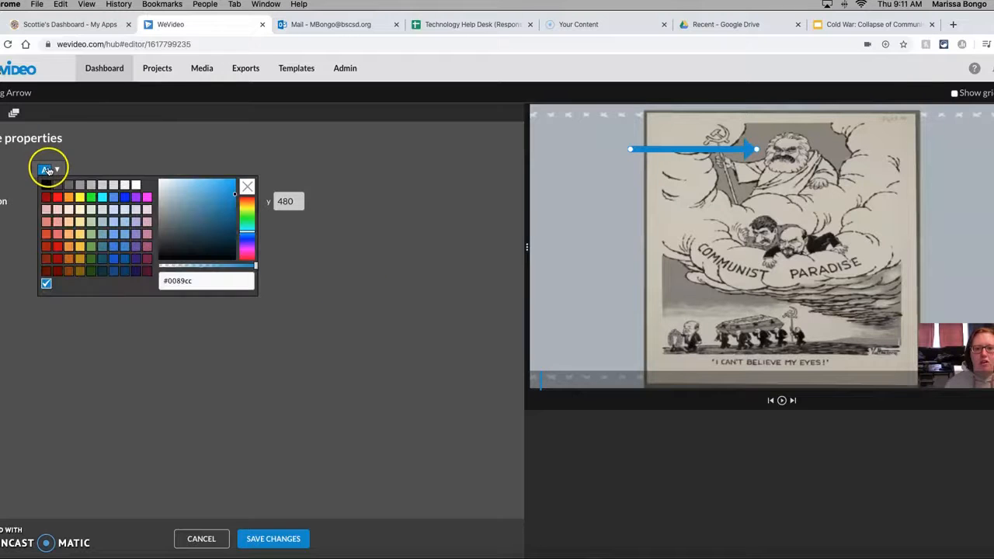
click(48, 195)
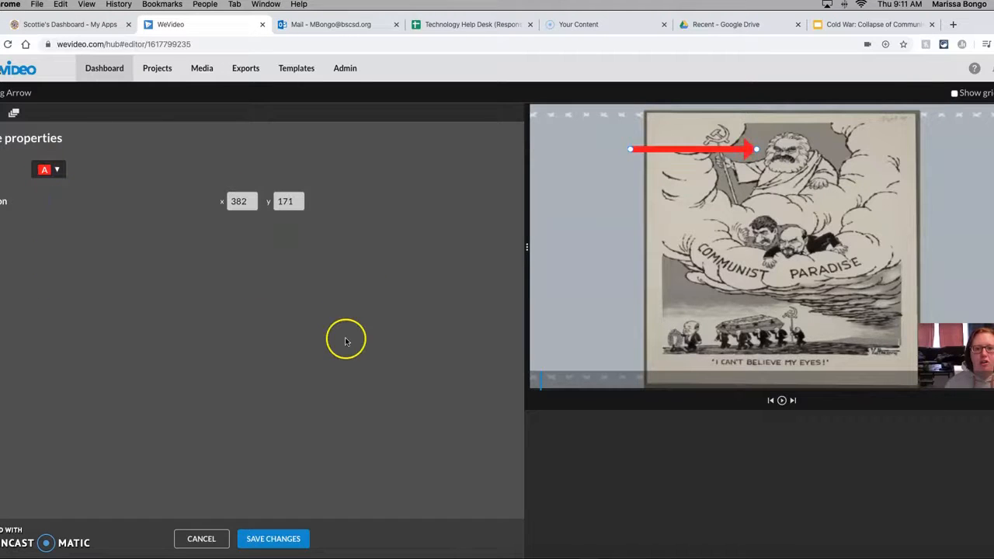
click(268, 538)
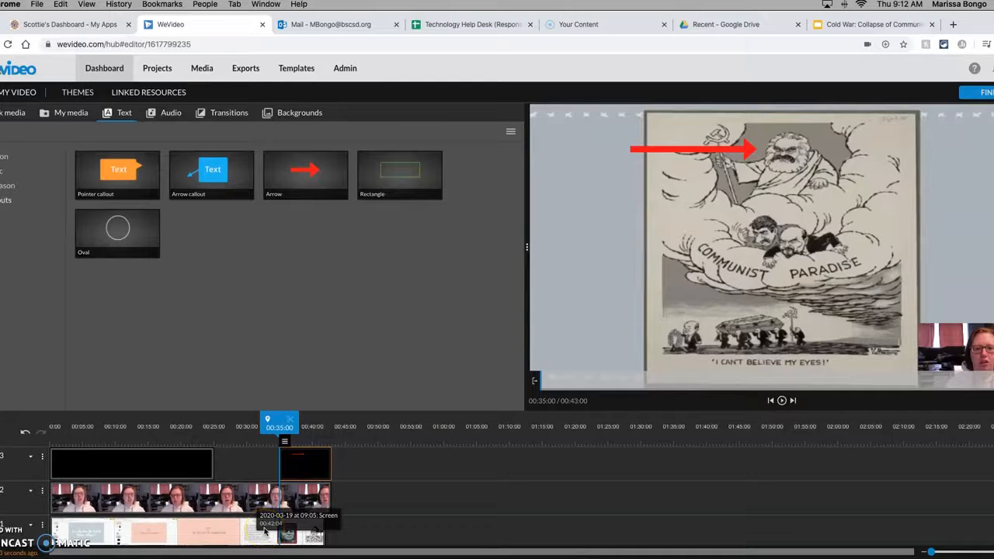
Step: Split the screen recording clip on the first track at 00:05:17
click(93, 532)
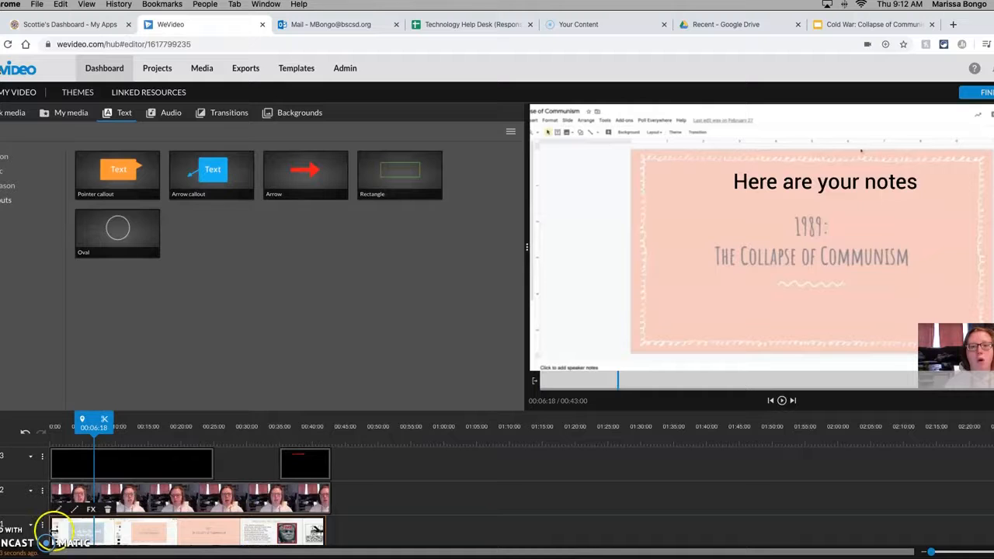
click(71, 501)
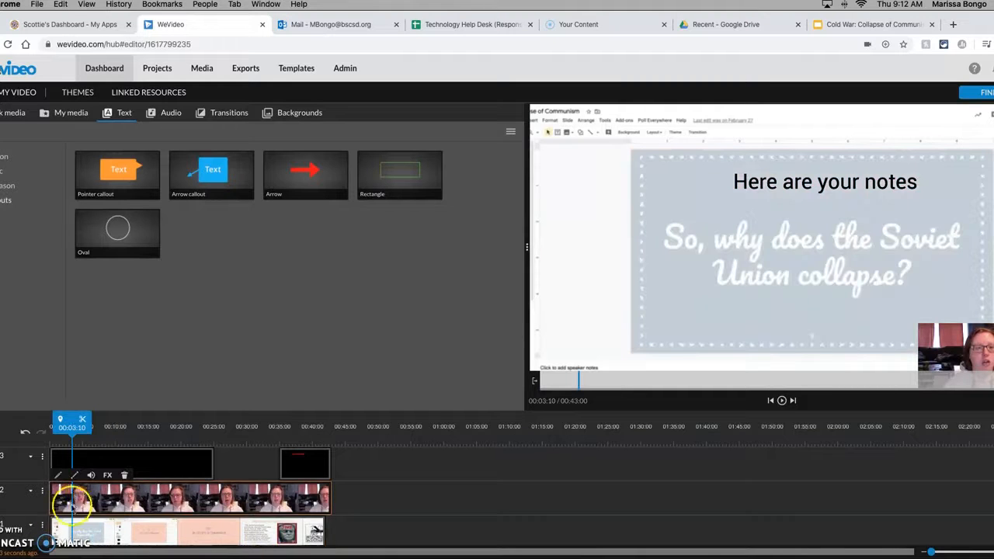
click(73, 534)
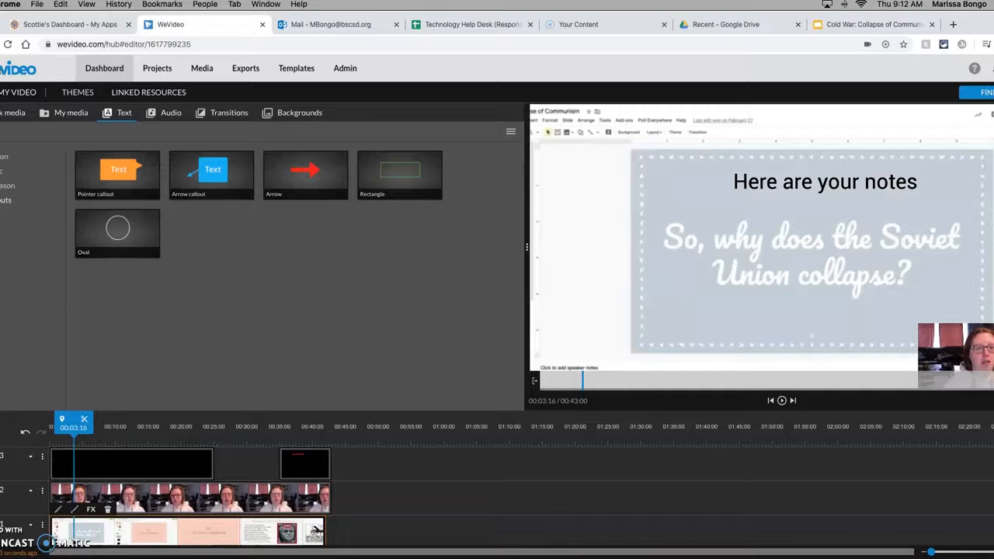
click(97, 497)
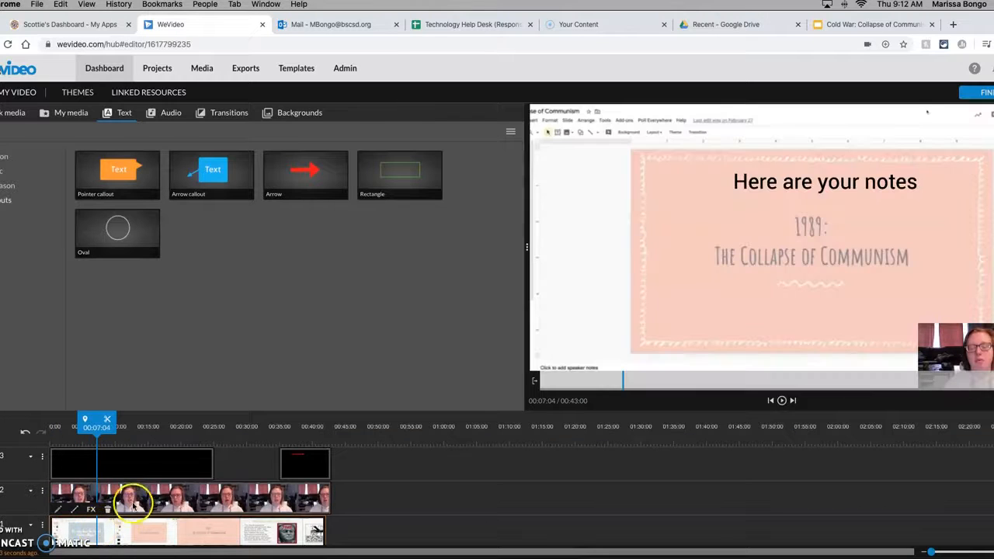
mouse_move(94, 427)
mouse_down()
mouse_move(73, 425)
mouse_move(106, 427)
mouse_move(87, 428)
mouse_up()
click(97, 420)
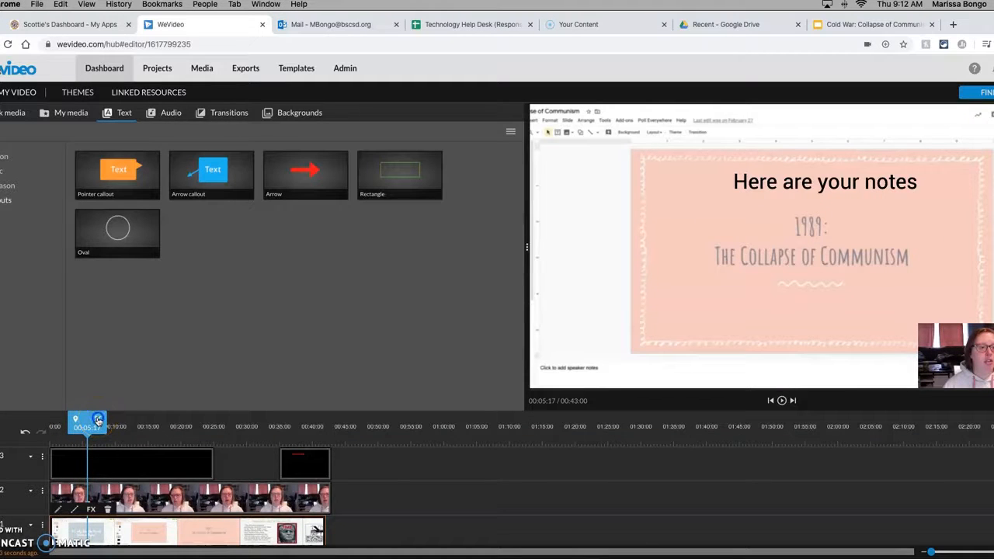
Step: Try deleting the short first piece of the screen recording and undo the deletion
drag(133, 532, 116, 498)
click(66, 494)
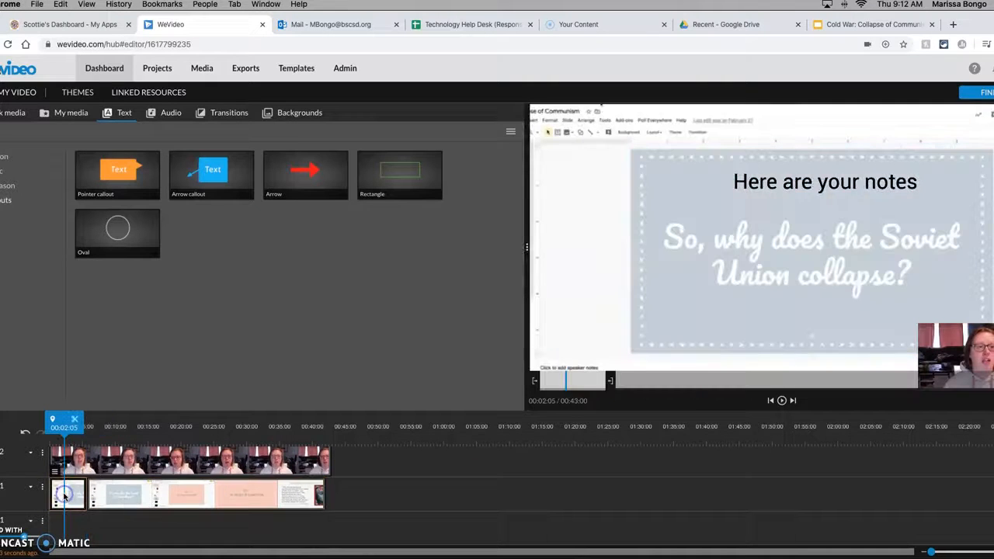
click(64, 489)
right_click(75, 489)
click(58, 489)
key(Delete)
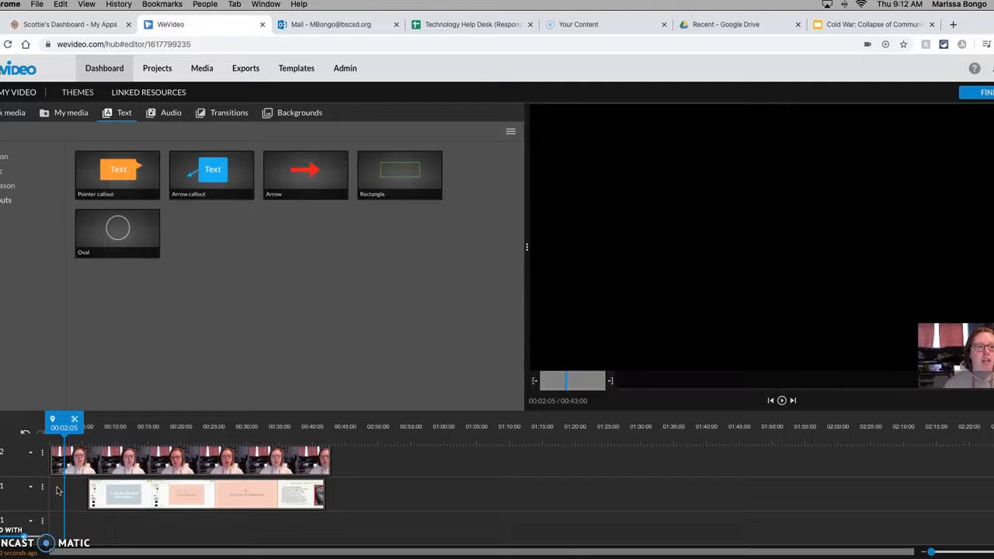
key(super+z)
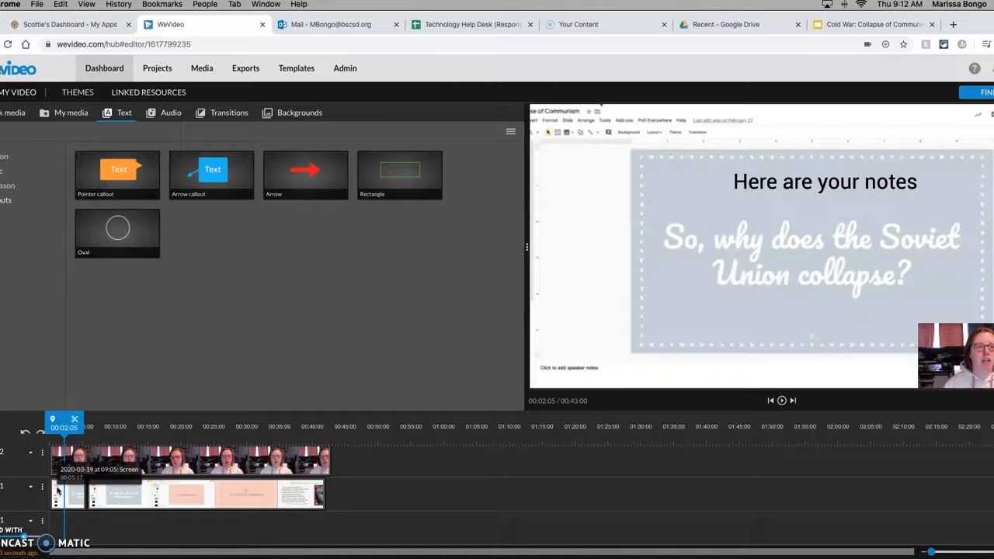
Step: Split the webcam clip on the second track at 00:08:04
drag(64, 427, 104, 464)
scroll(103, 465, up, 2)
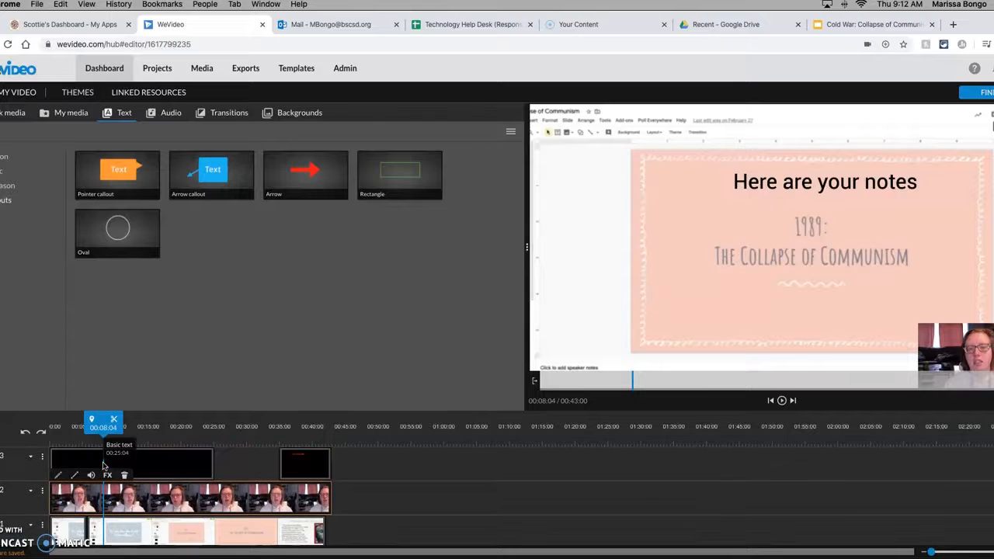
click(113, 420)
Step: Try deleting the first piece of the webcam clip on the second track and restore it
click(64, 507)
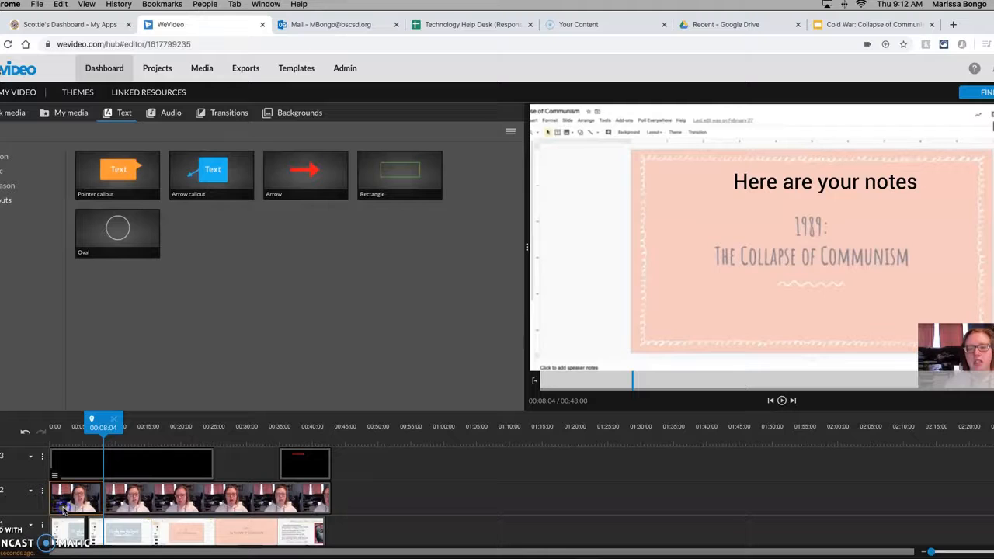
key(Delete)
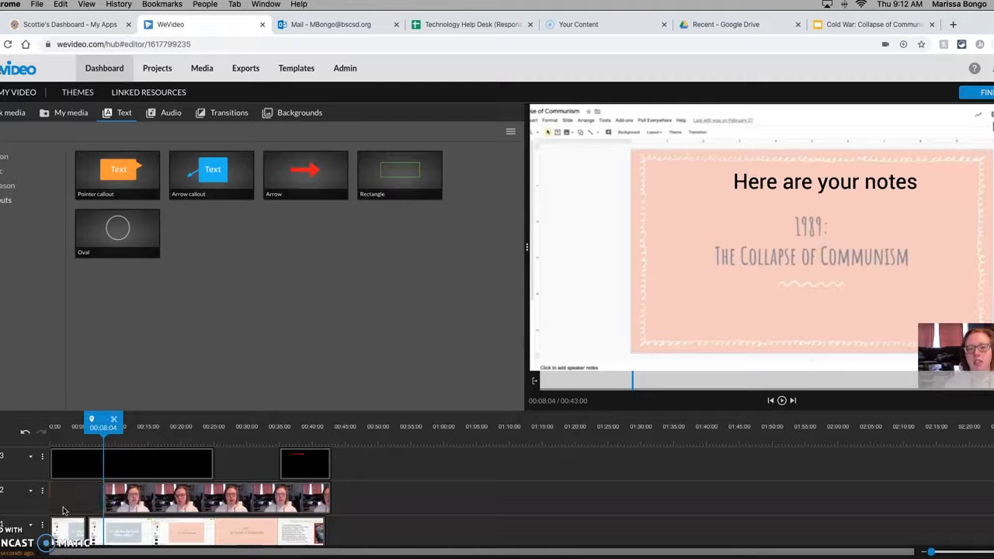
click(76, 494)
key(Delete)
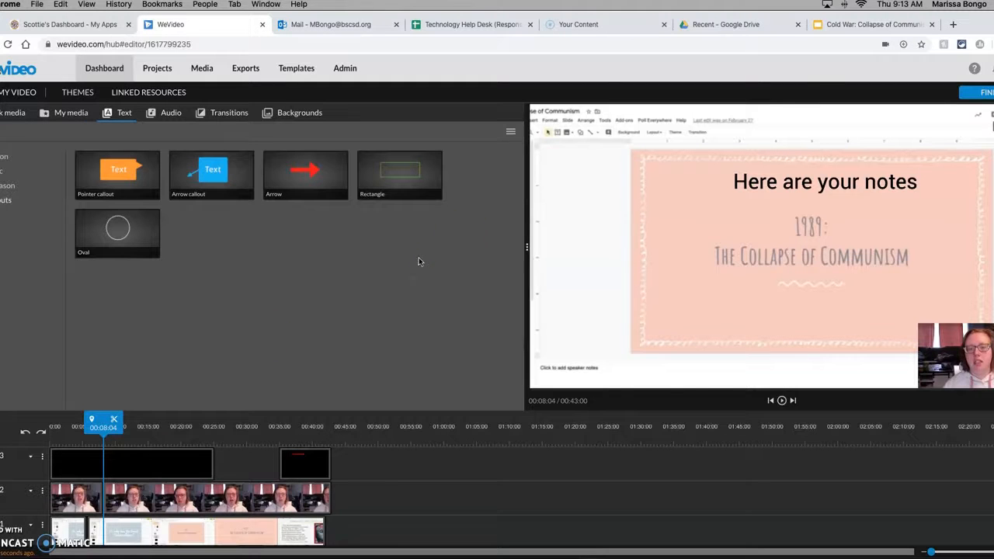
Step: Finish editing and set the export title to "Sample Video"
click(982, 96)
click(435, 315)
triple_click(435, 315)
text(Sample Video)
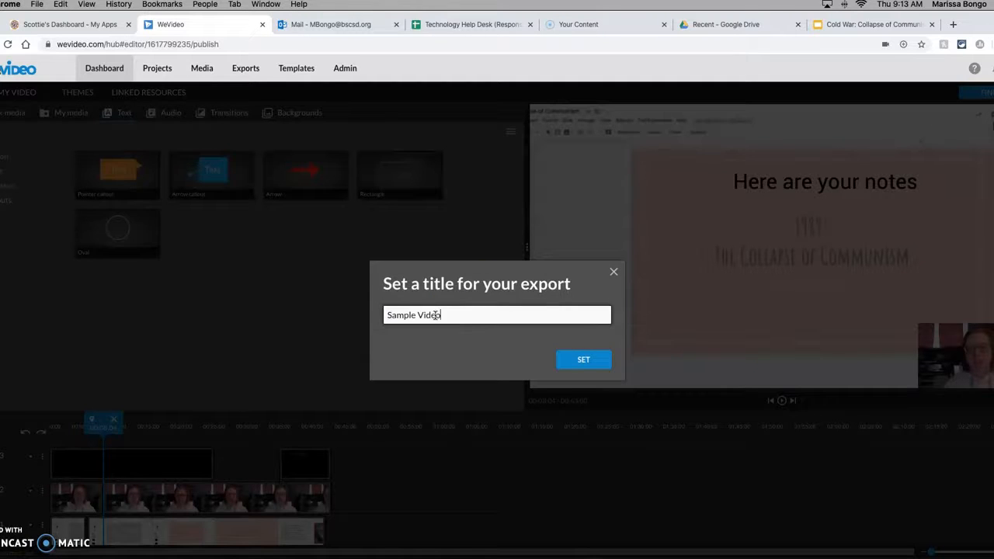
click(579, 359)
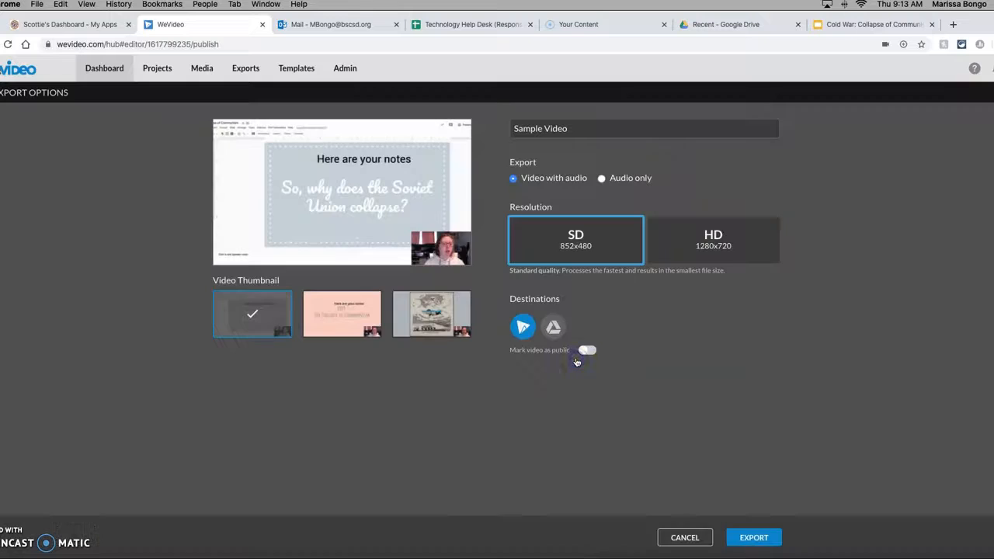
Step: Set the export resolution to HD 1280x720, add Google Drive as a destination and export the video
click(681, 242)
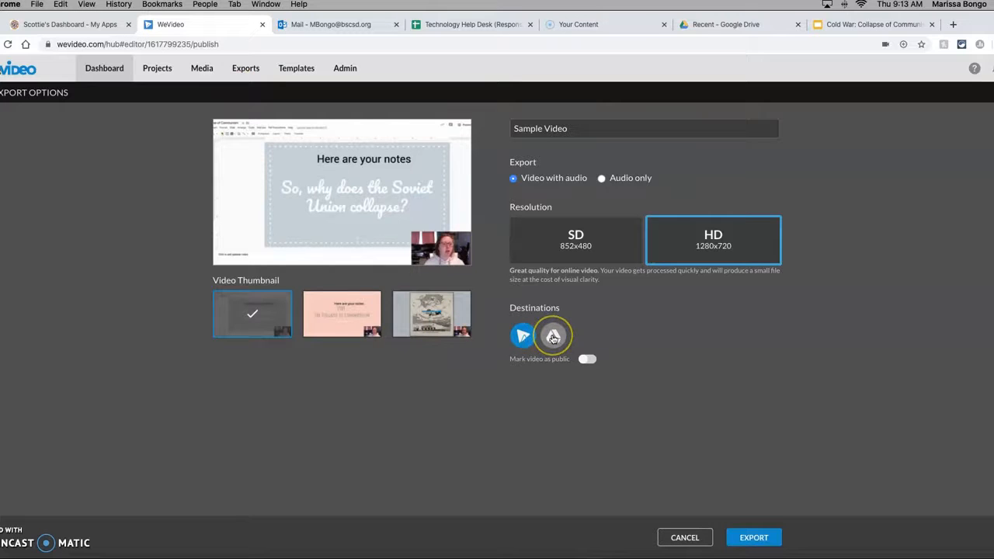
click(553, 336)
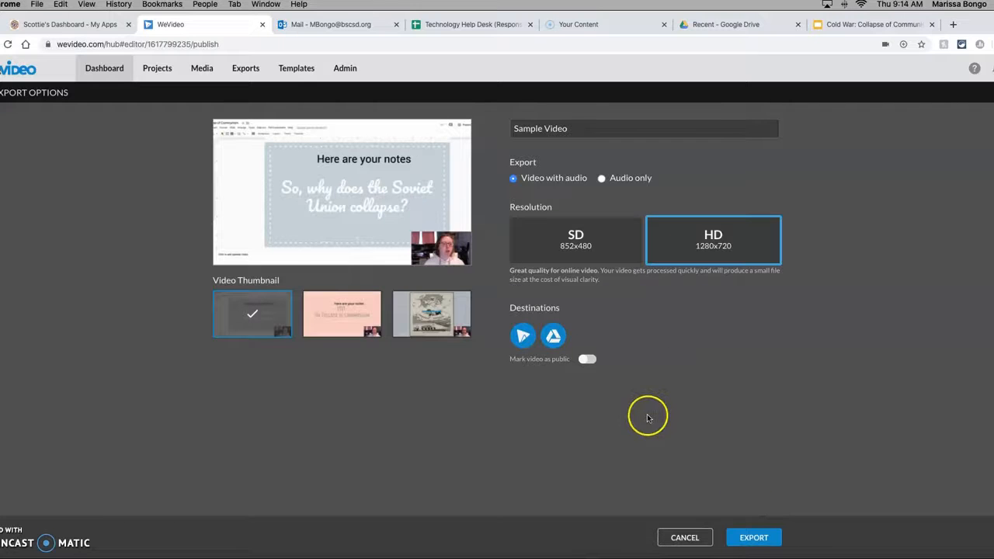
click(744, 537)
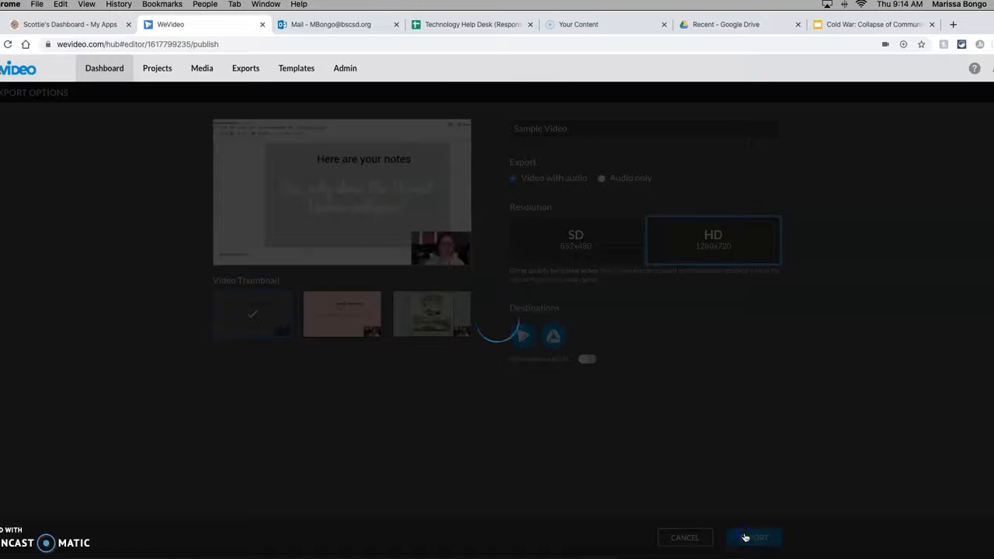